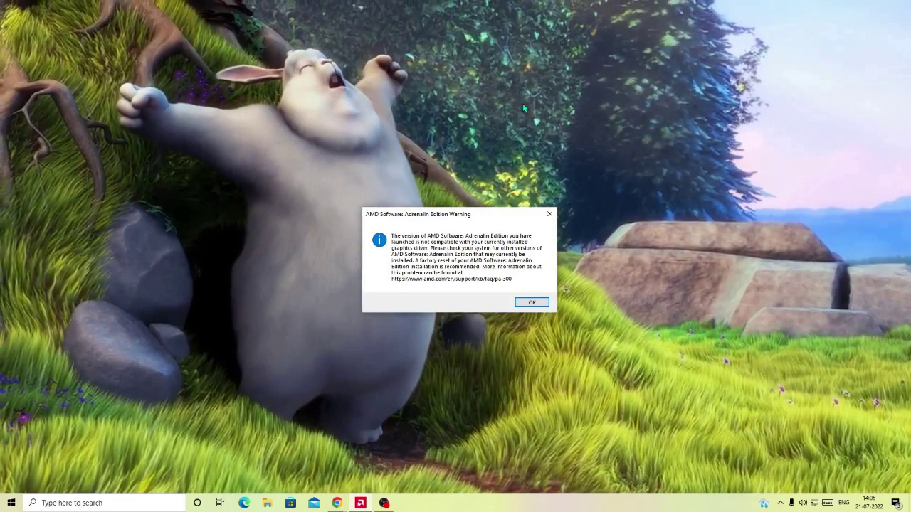
Dismiss the incompatible-driver warning and relaunch AMD Radeon Software from the desktop menu.
left_click(519, 306)
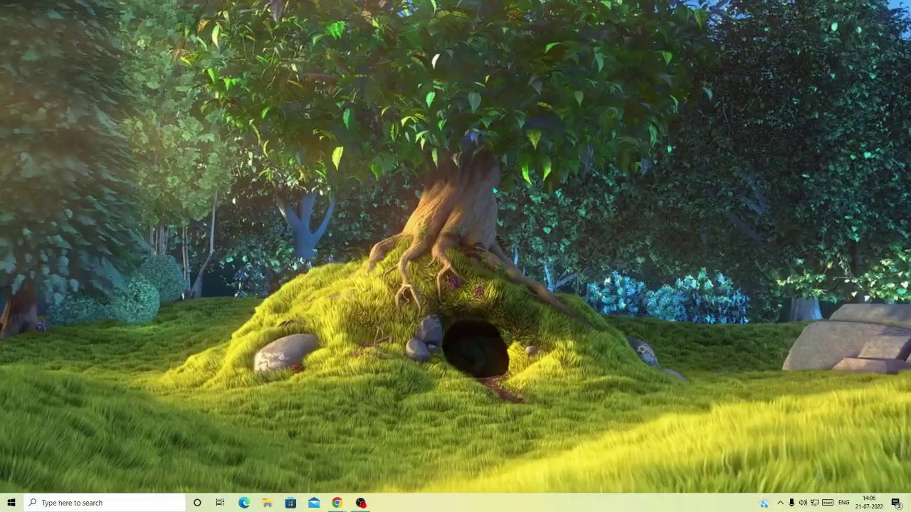
right_click(470, 208)
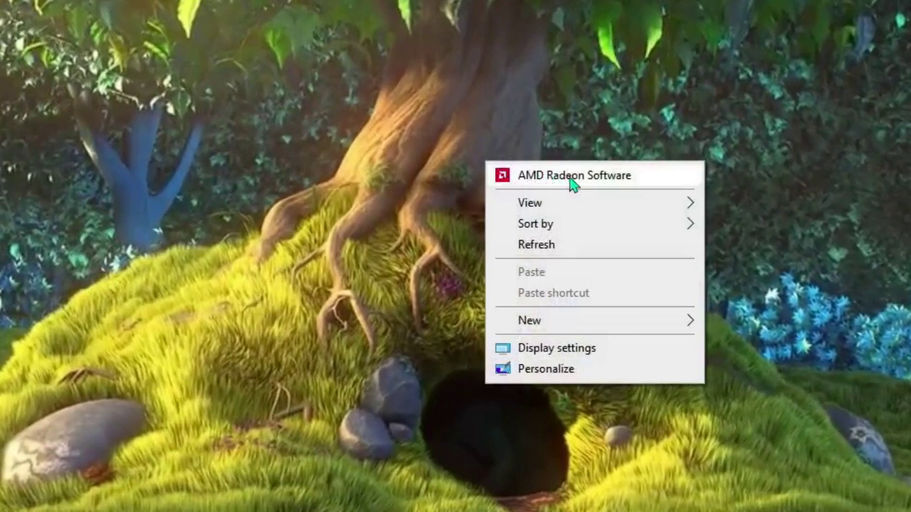
left_click(569, 177)
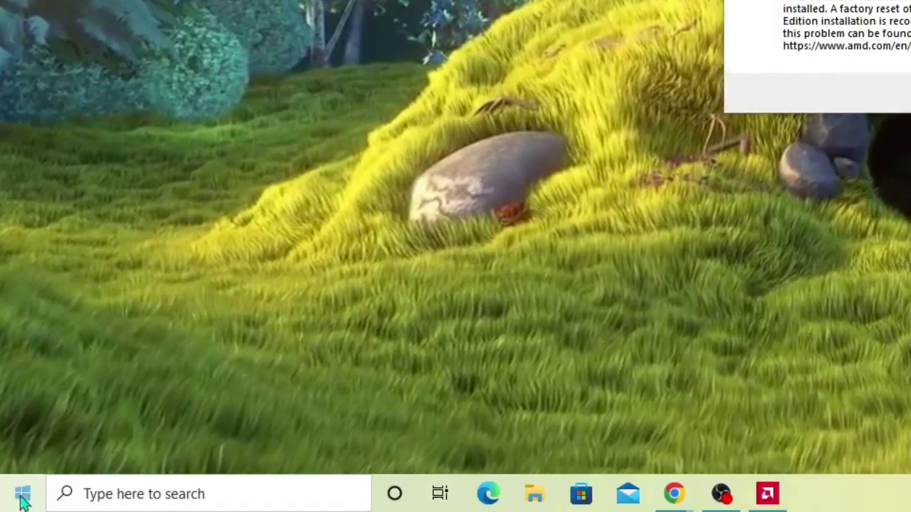
Open Device Manager and show Properties for AMD Radeon(TM) Graphics under Display adapters.
right_click(23, 496)
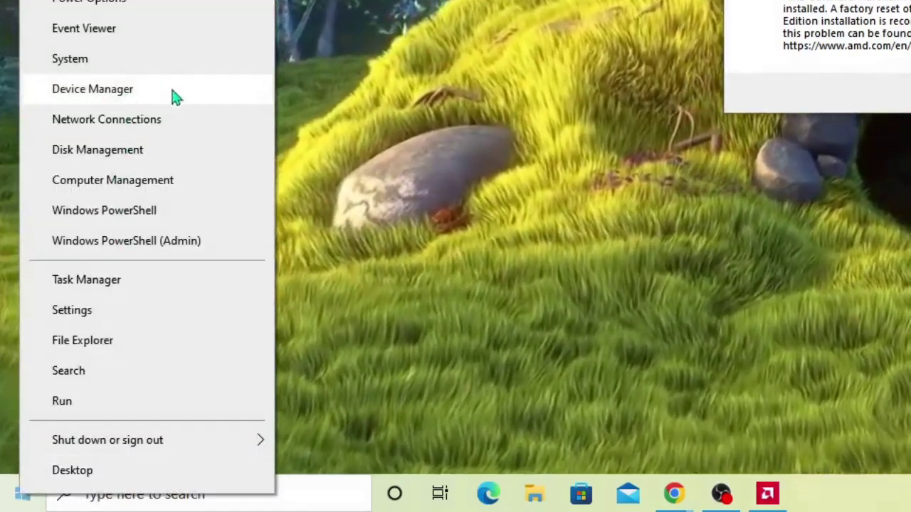
left_click(171, 89)
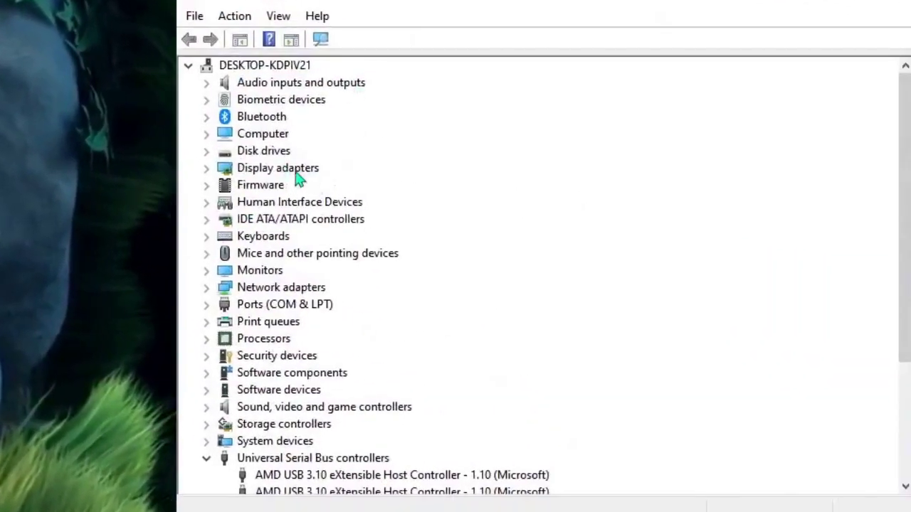
double_click(302, 177)
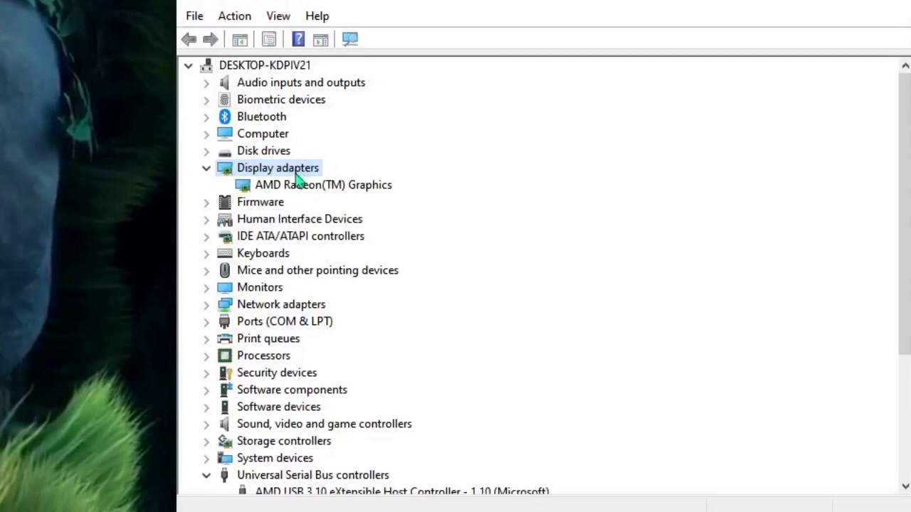
left_click(373, 186)
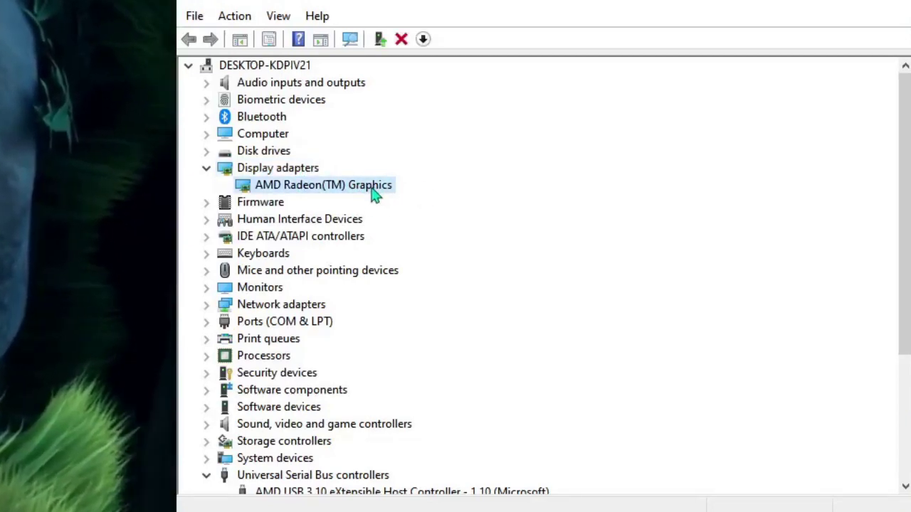
right_click(374, 193)
left_click(446, 302)
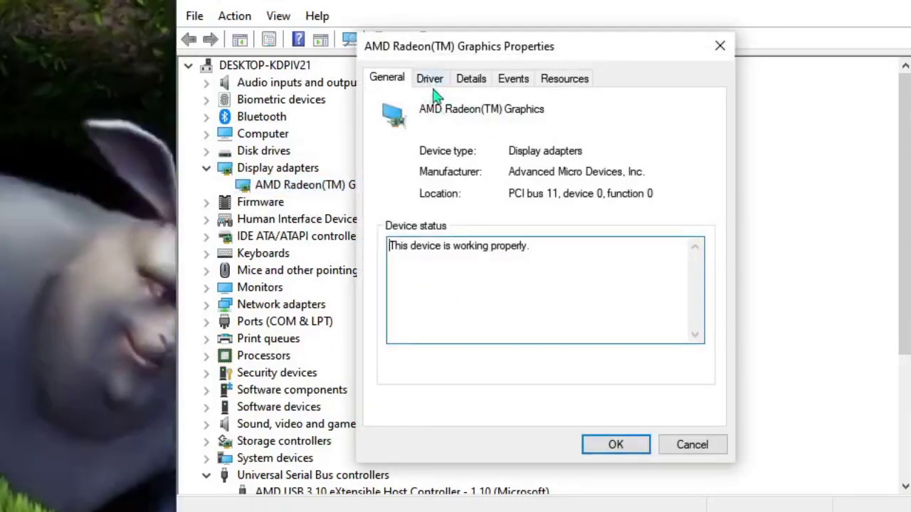
Roll back the AMD Radeon(TM) Graphics driver to version 30.0.13014.8 from the Driver tab.
left_click(437, 84)
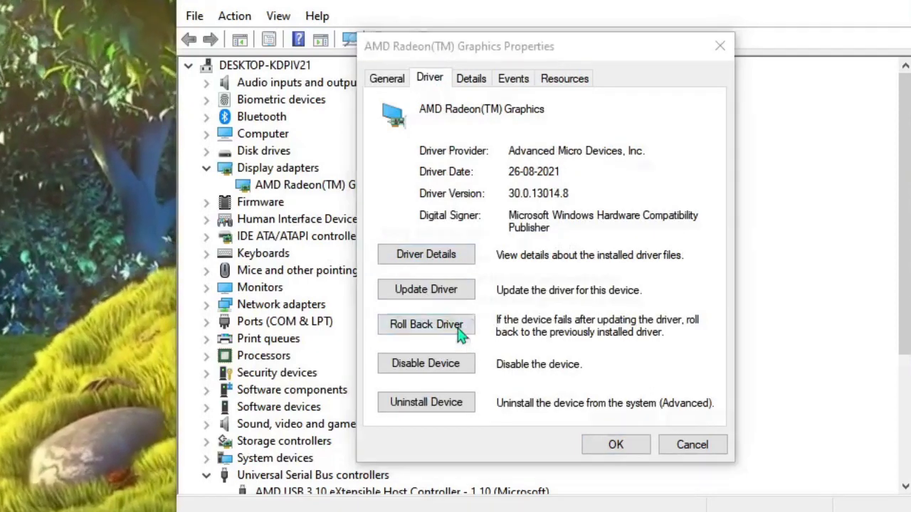
left_click(459, 330)
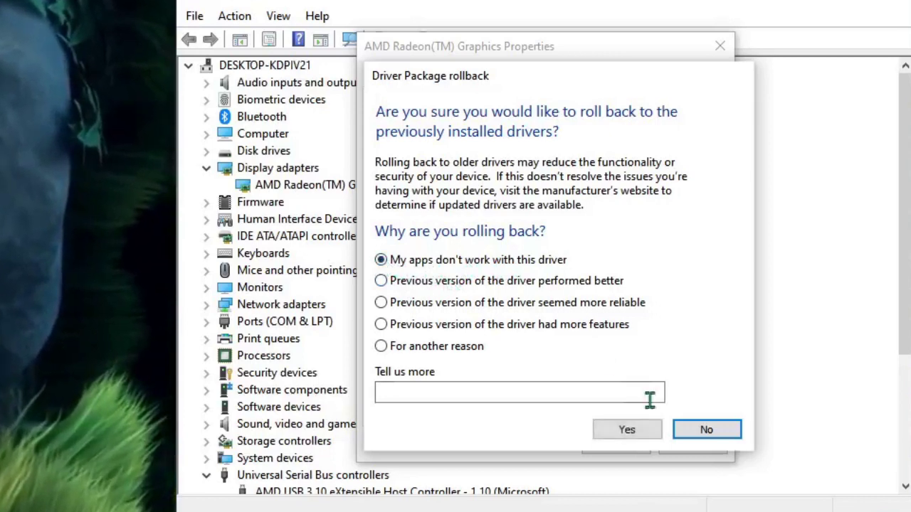
left_click(638, 437)
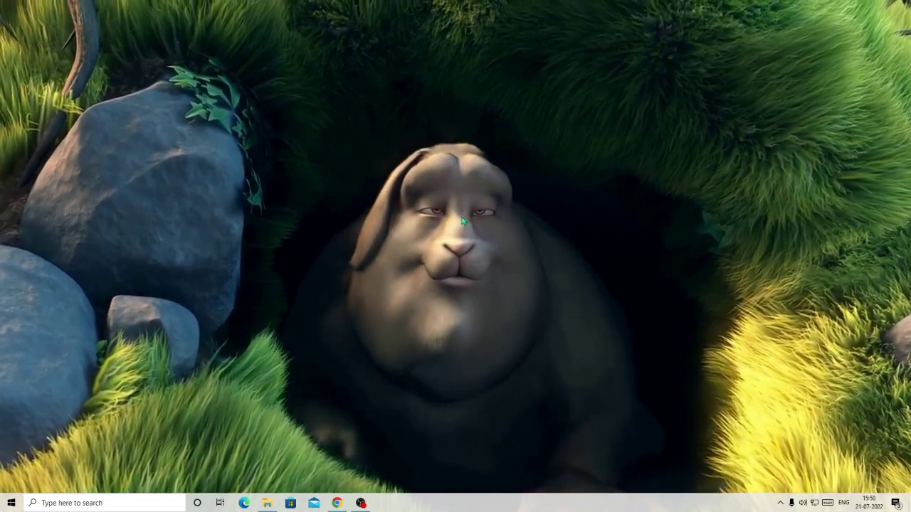
right_click(457, 230)
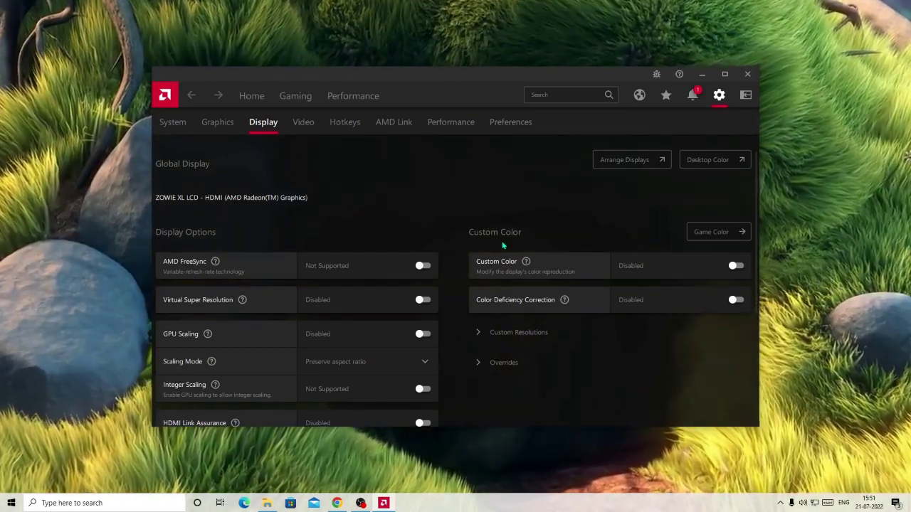
left_click(747, 74)
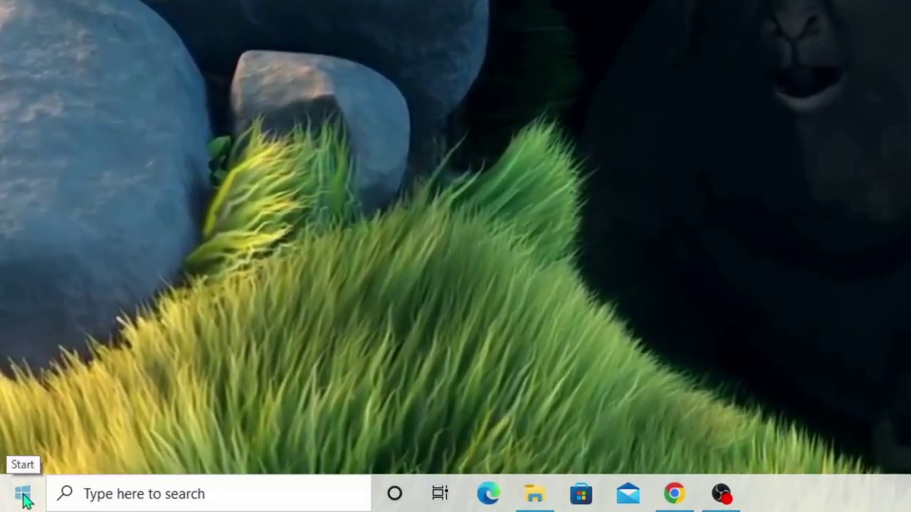
Reopen Device Manager, start uninstalling the AMD Radeon(TM) Graphics adapter, then cancel.
right_click(15, 502)
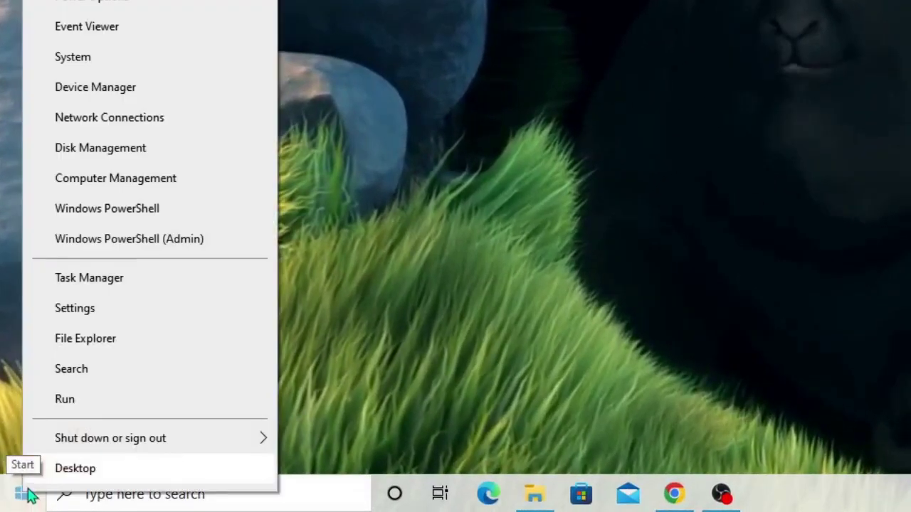
left_click(116, 91)
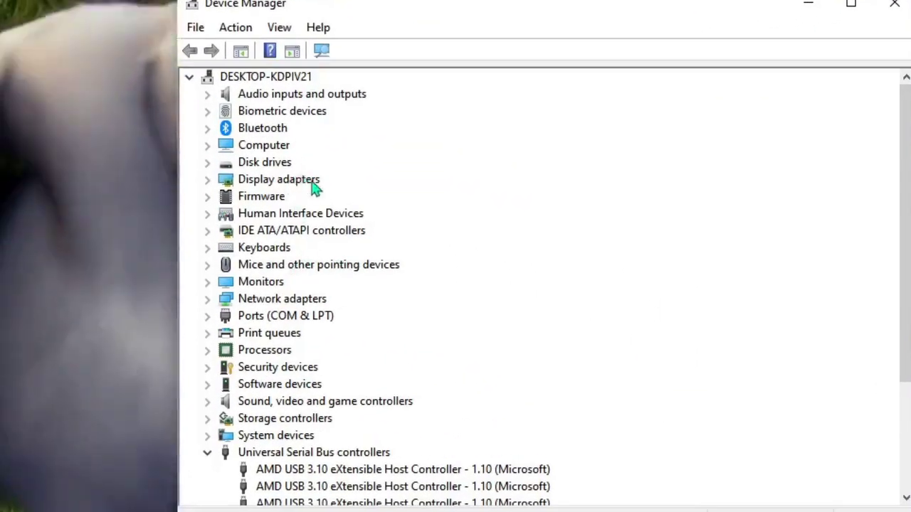
double_click(315, 183)
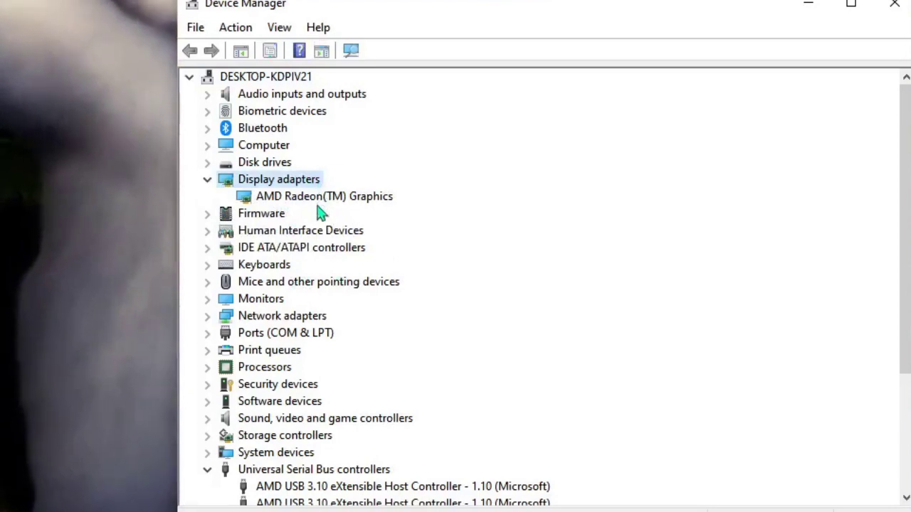
left_click(342, 202)
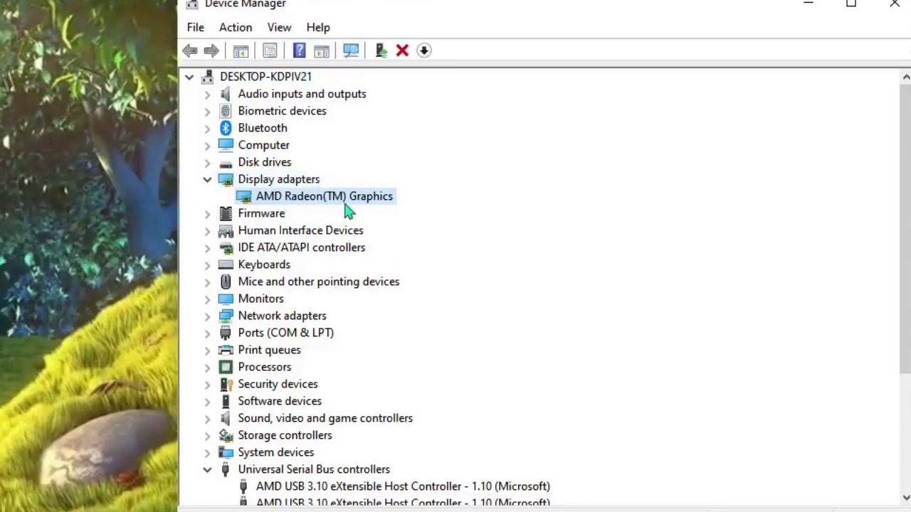
right_click(353, 200)
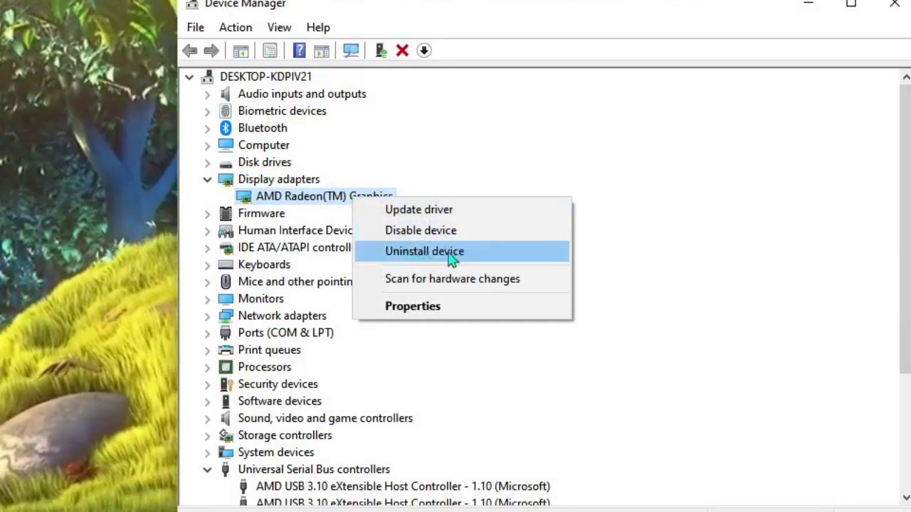
left_click(450, 258)
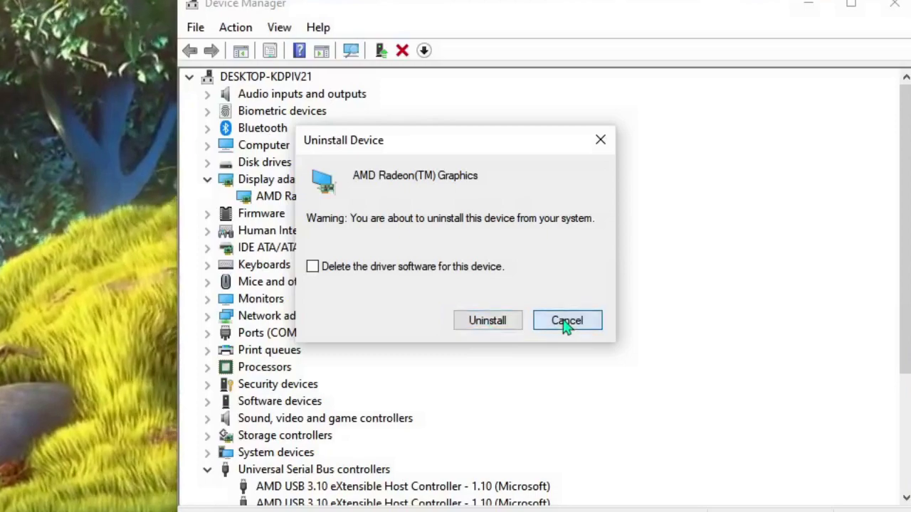
left_click(567, 322)
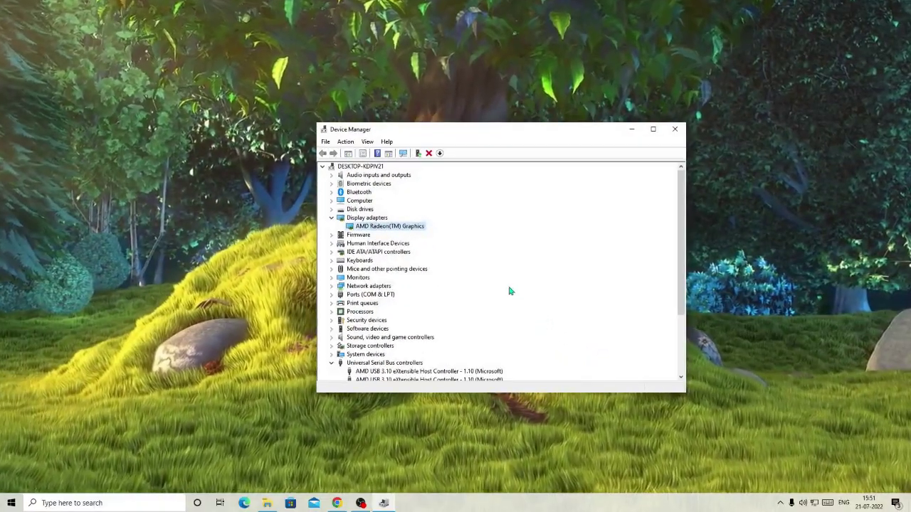
mouse_move(337, 503)
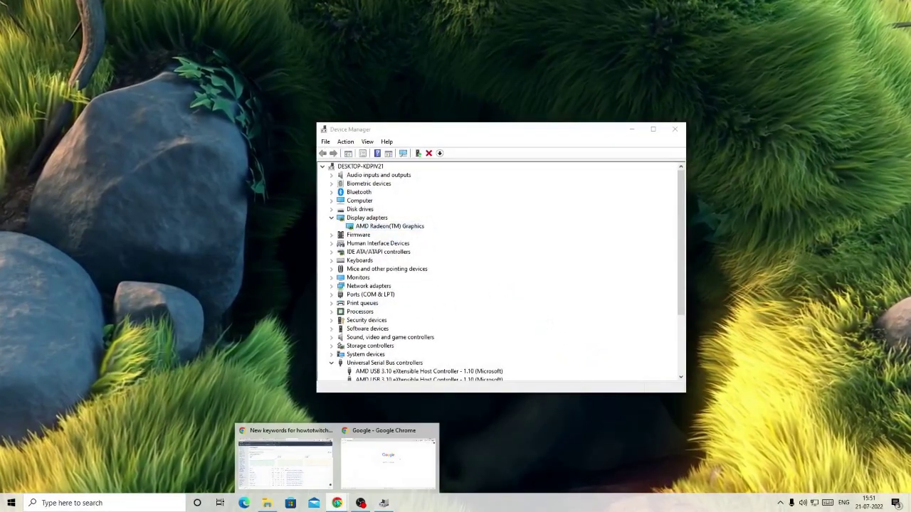
Bring Chrome forward, then read the Ryzen 7 5700G CPU model on Task Manager's Performance page.
left_click(419, 447)
left_click(445, 200)
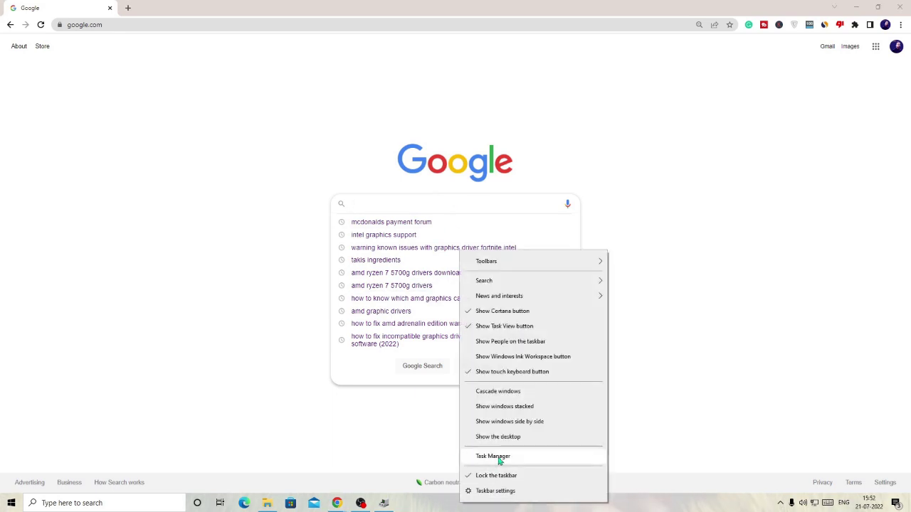
left_click(499, 459)
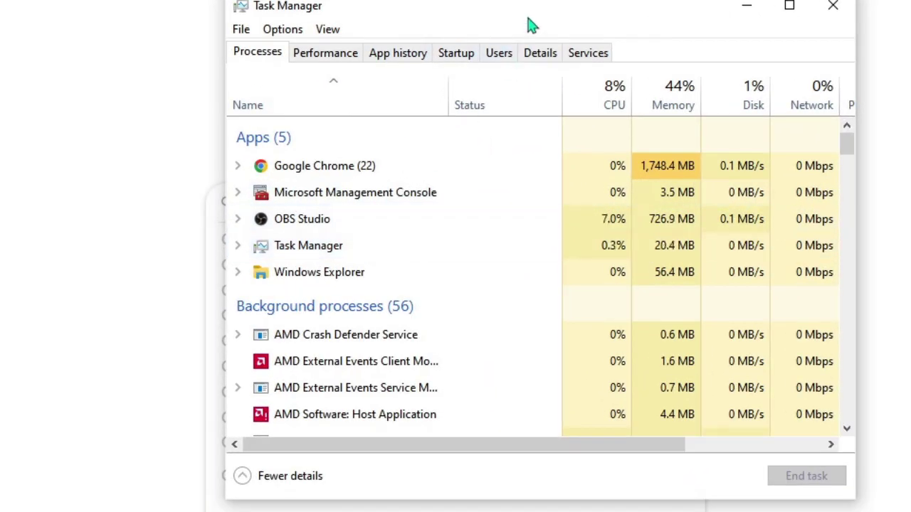
left_click(341, 64)
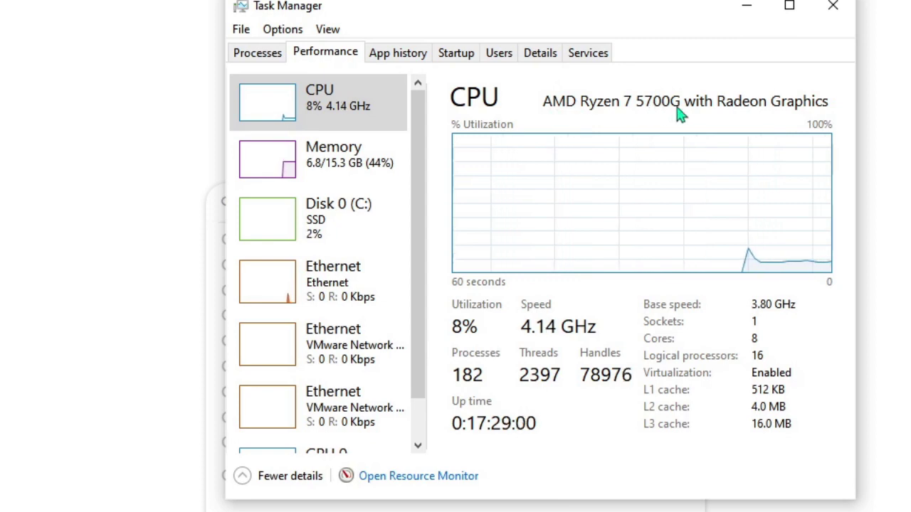
Search Google for 'amd ryzen 7 5700g' driver downloads and open AMD's support page.
left_click_drag(669, 18, 864, 96)
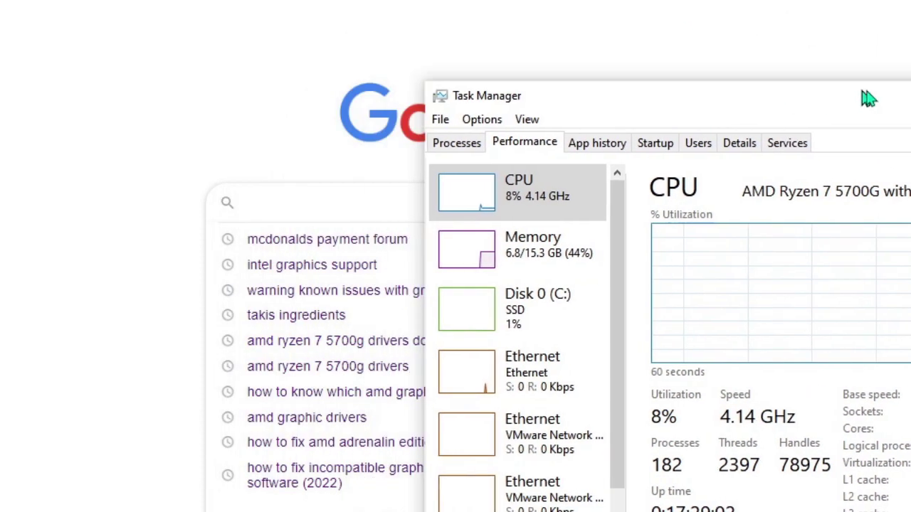
left_click(350, 202)
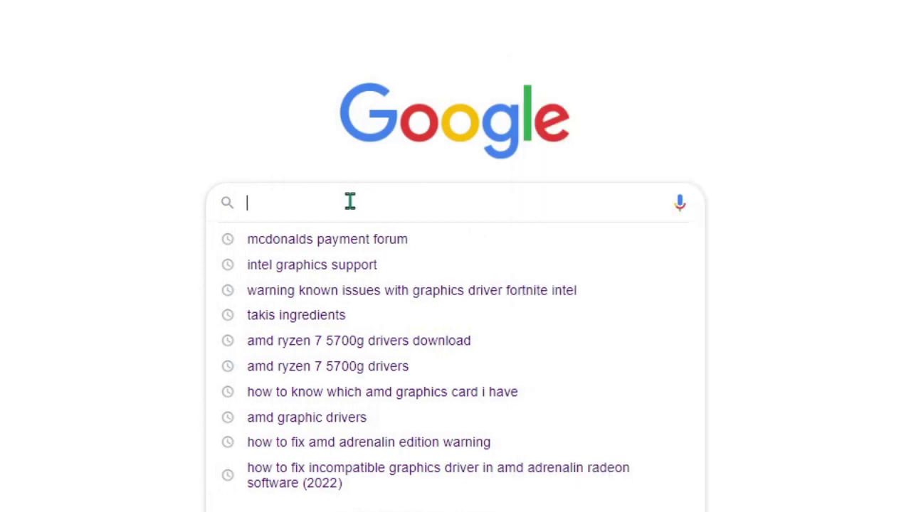
type("amd ryzen")
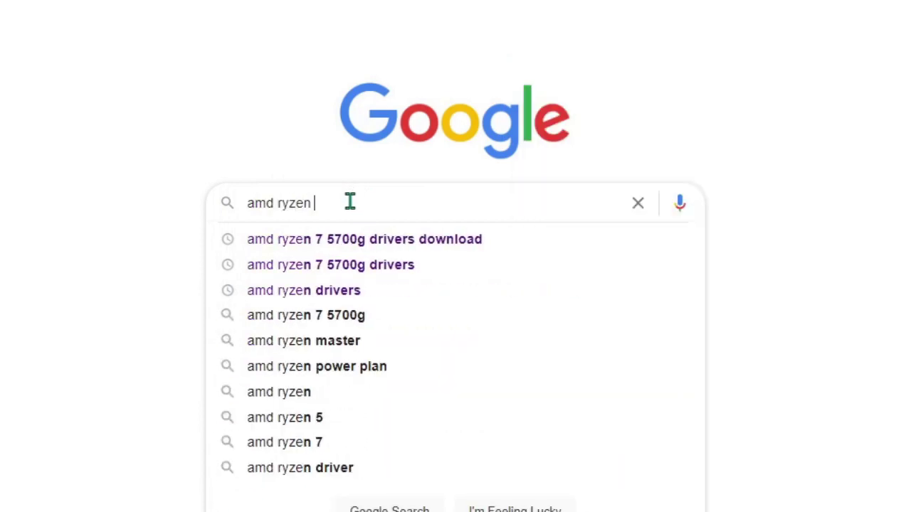
type(" 7 57")
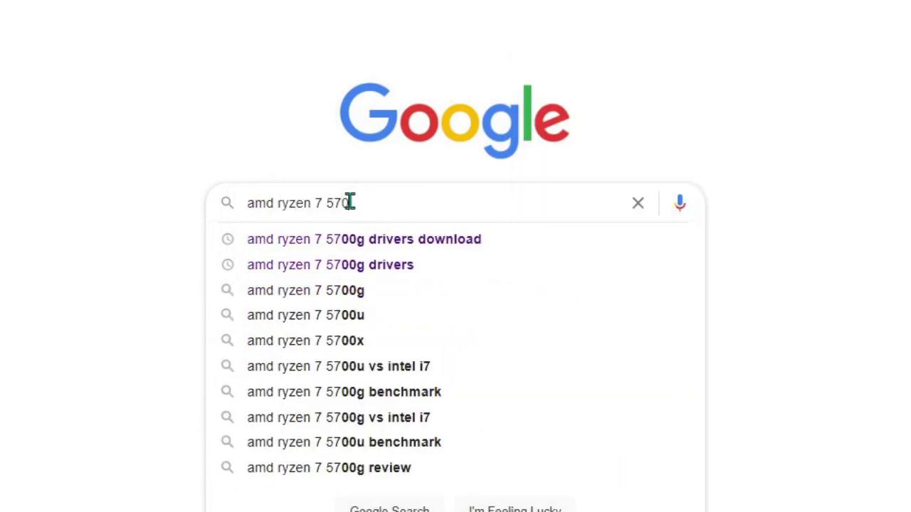
left_click(391, 242)
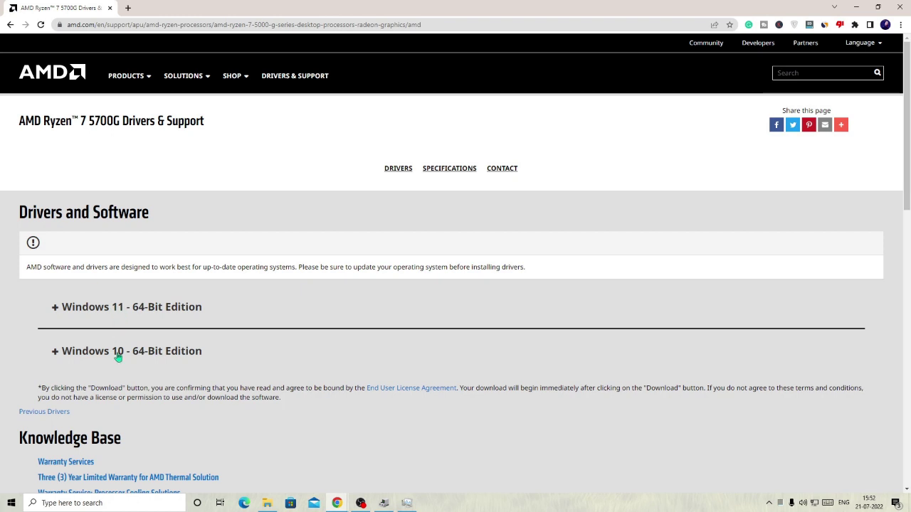
Expand the Windows 10 64-Bit Edition drivers and scroll to the Adrenalin 22.6.1 download.
left_click(117, 354)
scroll(204, 326, "down", 2)
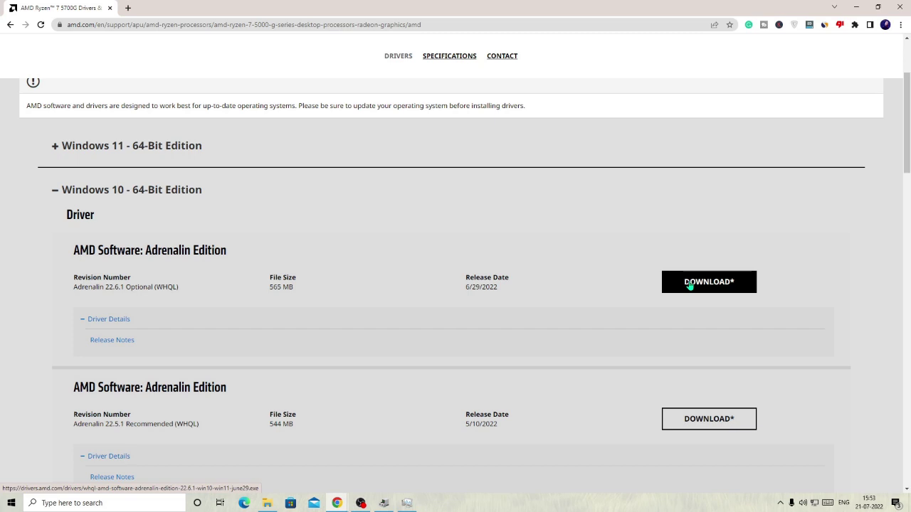
key("Tab")
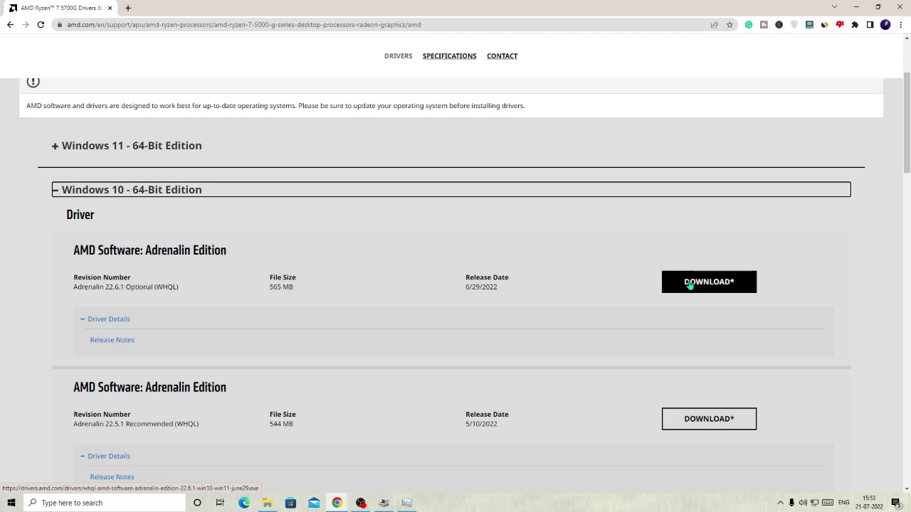